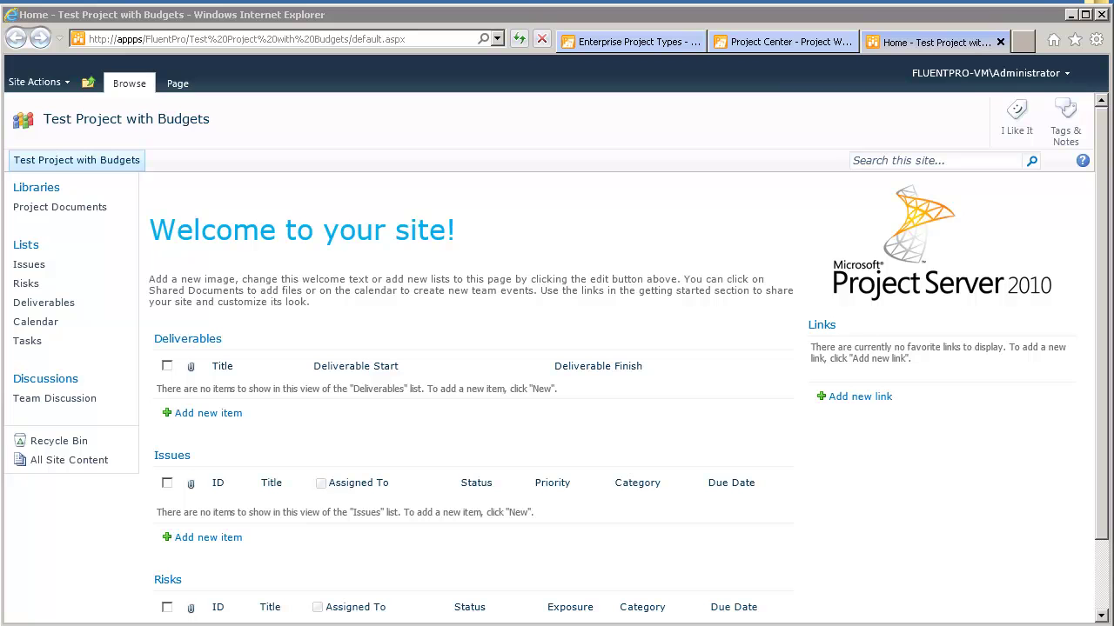
- Create a document library named PMI Template on the Test Project with Budgets site
left_click(778, 42)
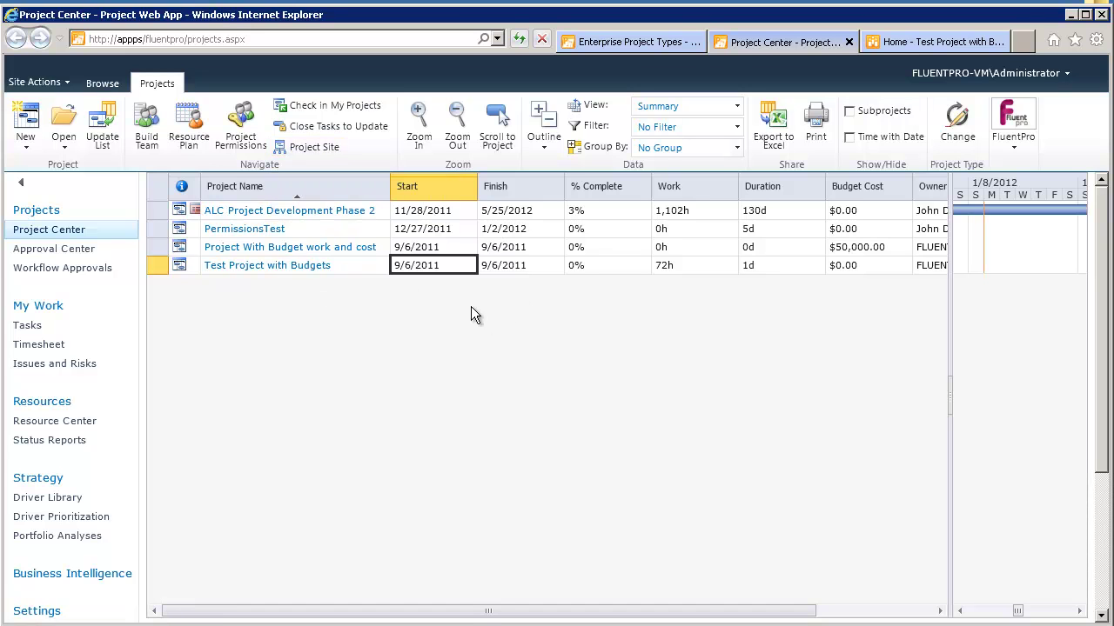
left_click(932, 42)
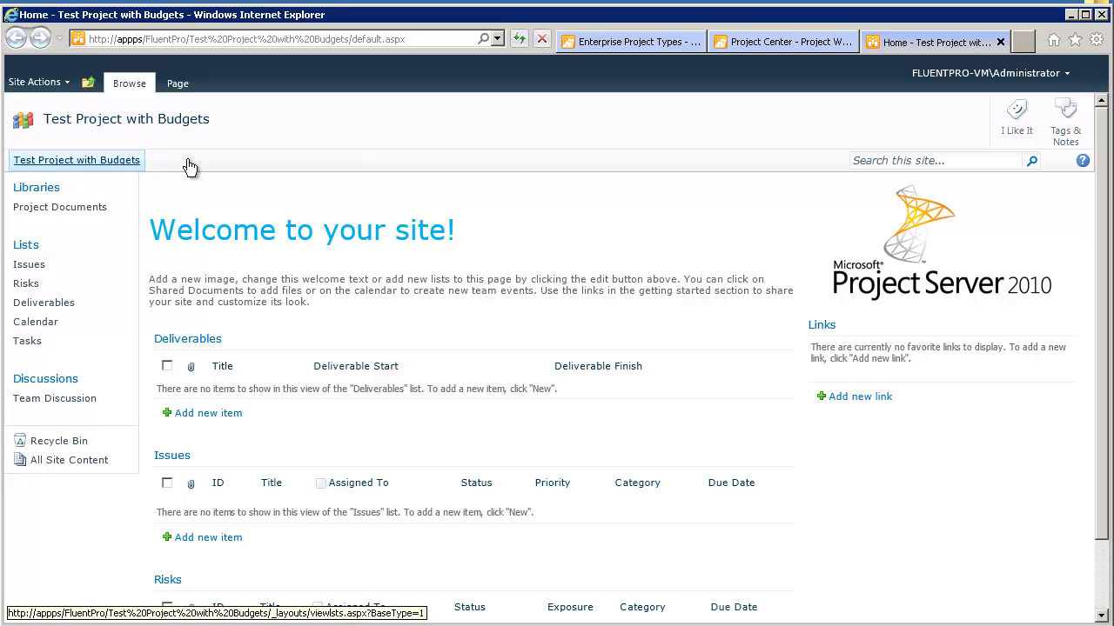
left_click(18, 187)
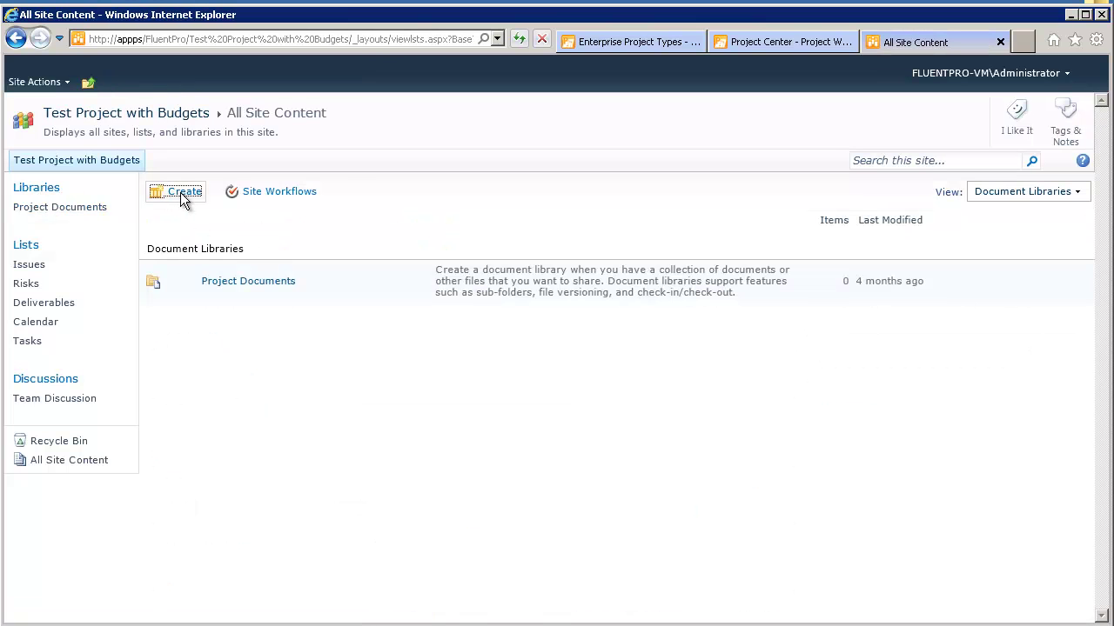
left_click(180, 192)
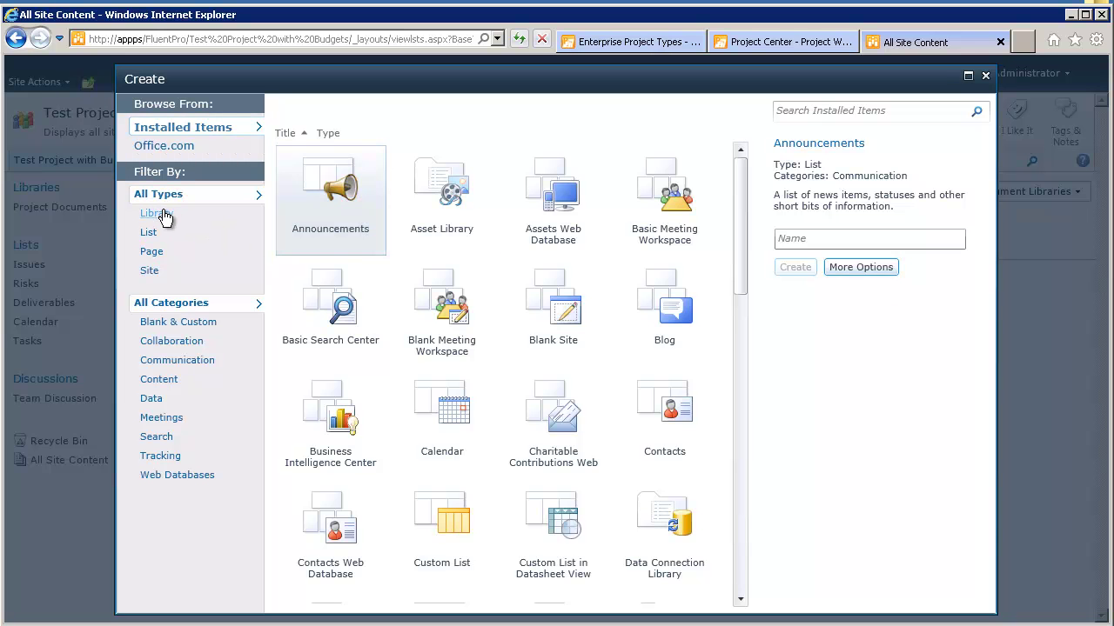
left_click(164, 215)
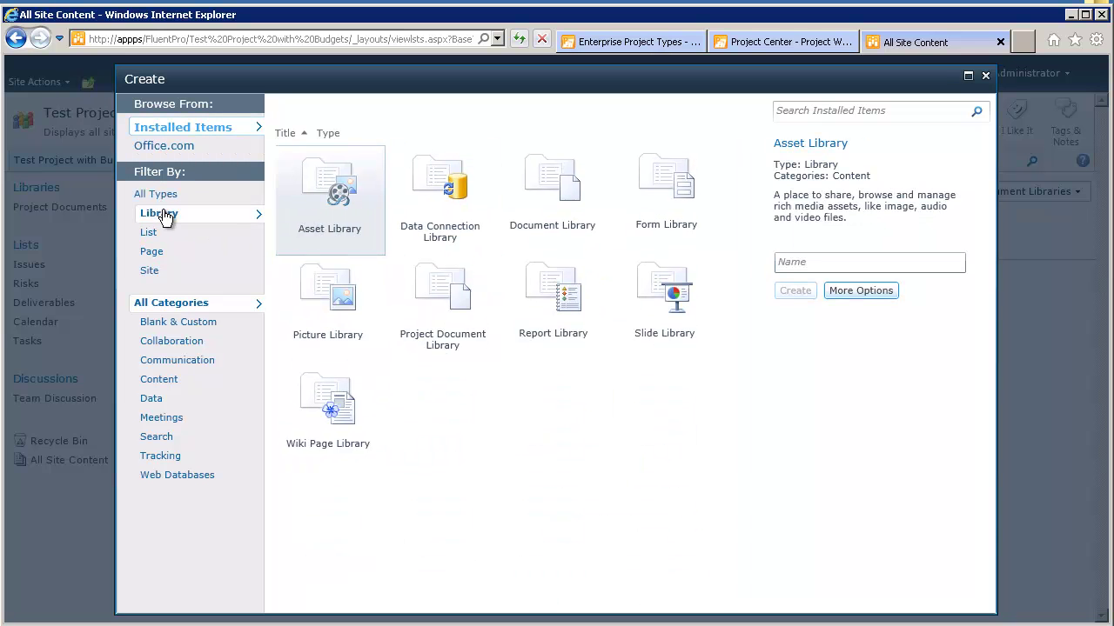
left_click(564, 202)
left_click(827, 273)
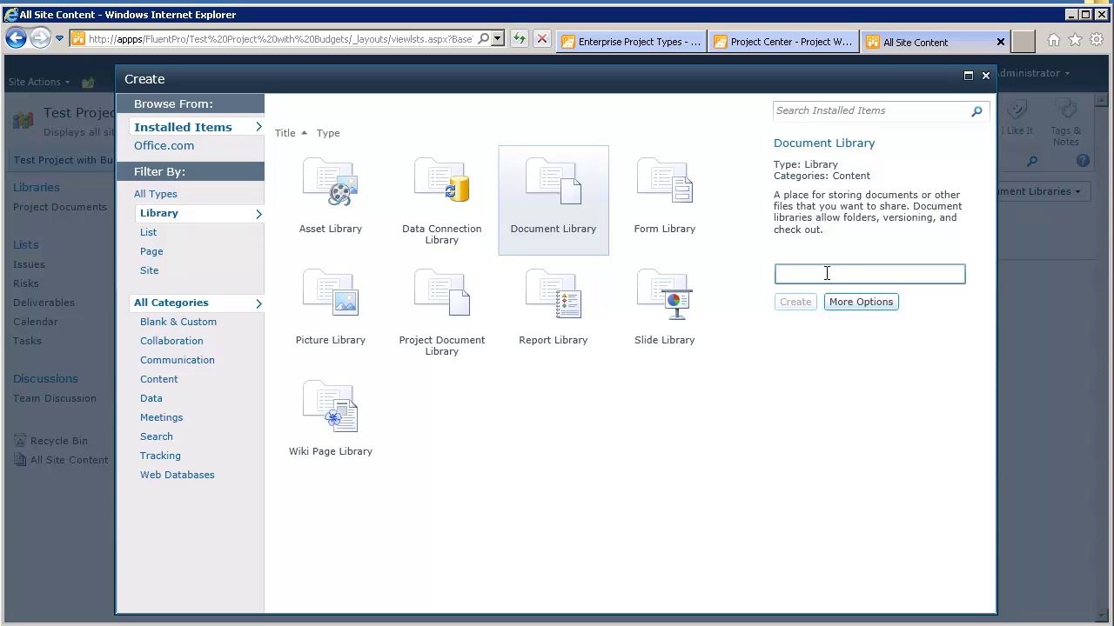
type("PMI Template")
left_click(793, 307)
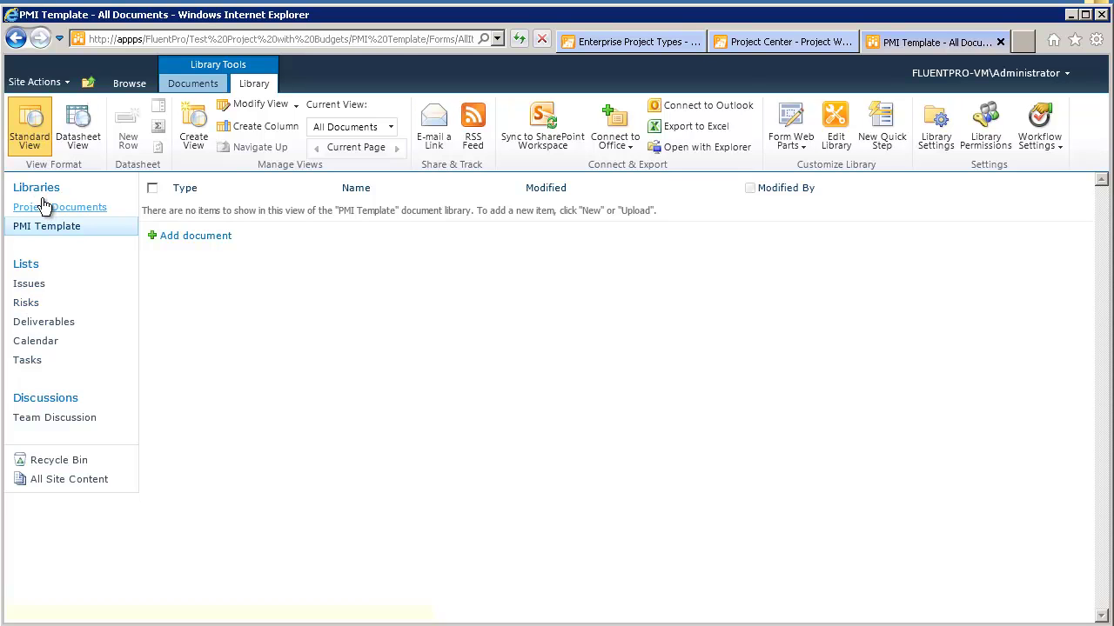
- Remove the Due Date column from the All Items view of the Risks list and save the view
left_click(27, 303)
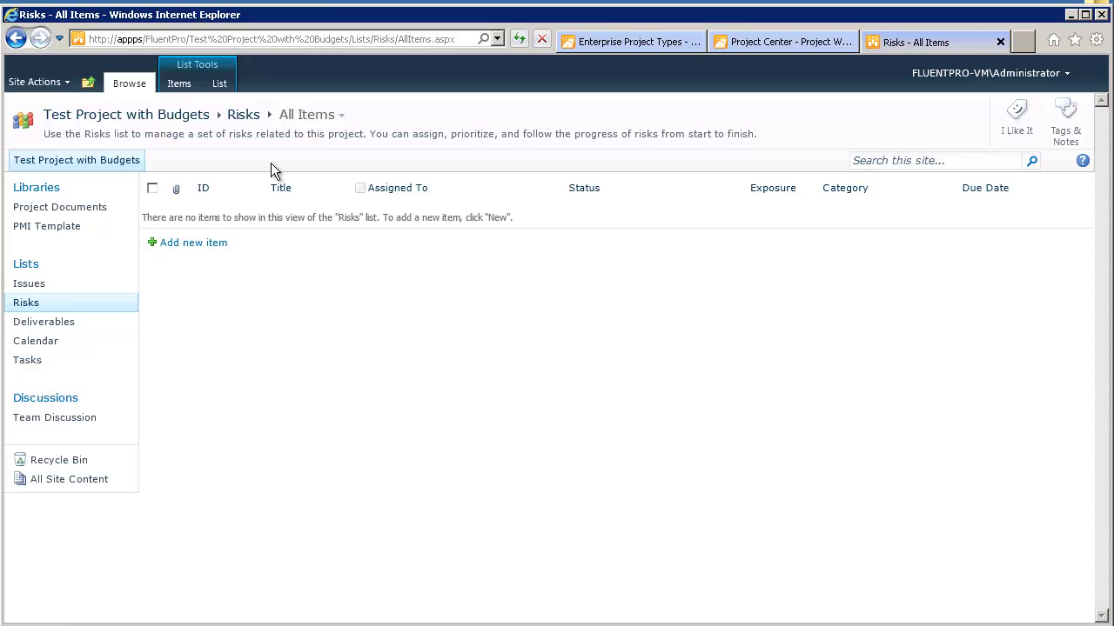
left_click(224, 83)
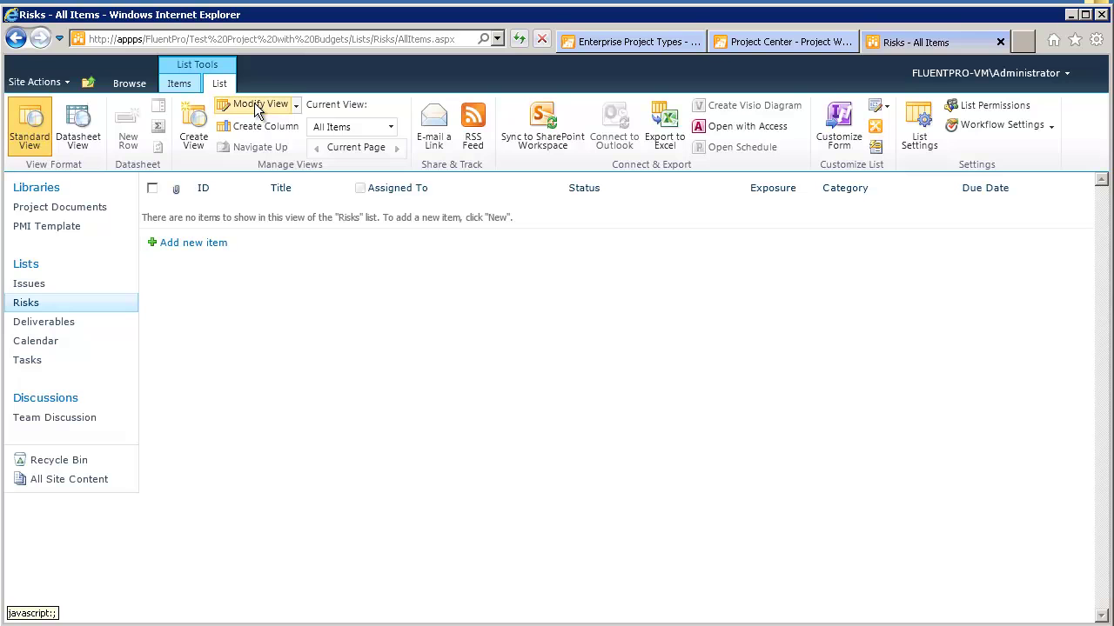
left_click(257, 105)
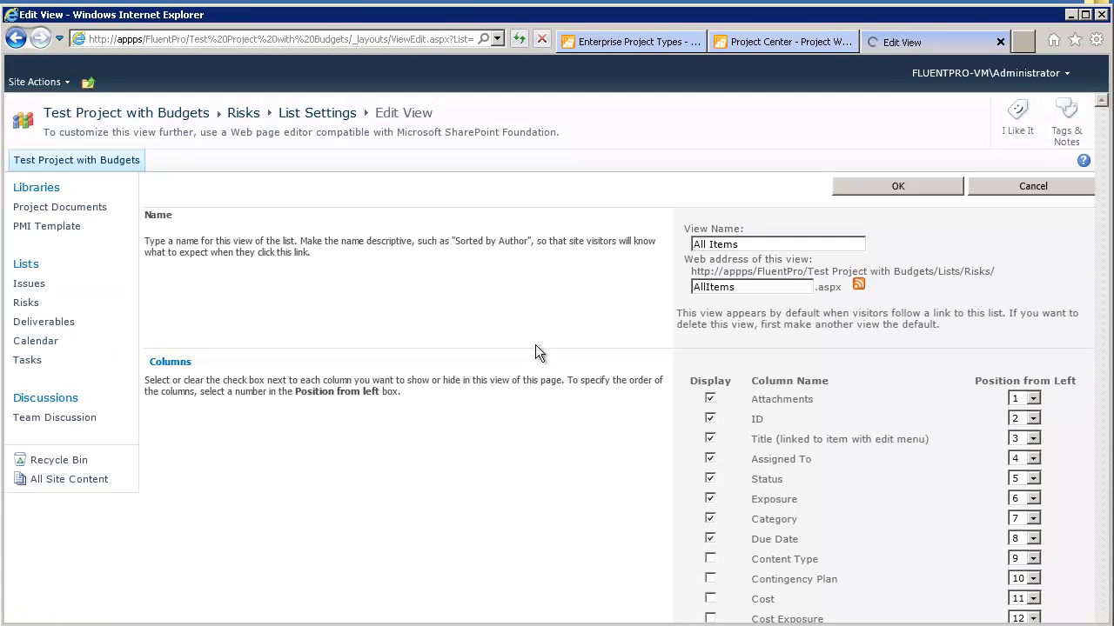
scroll(609, 489, "down", 2)
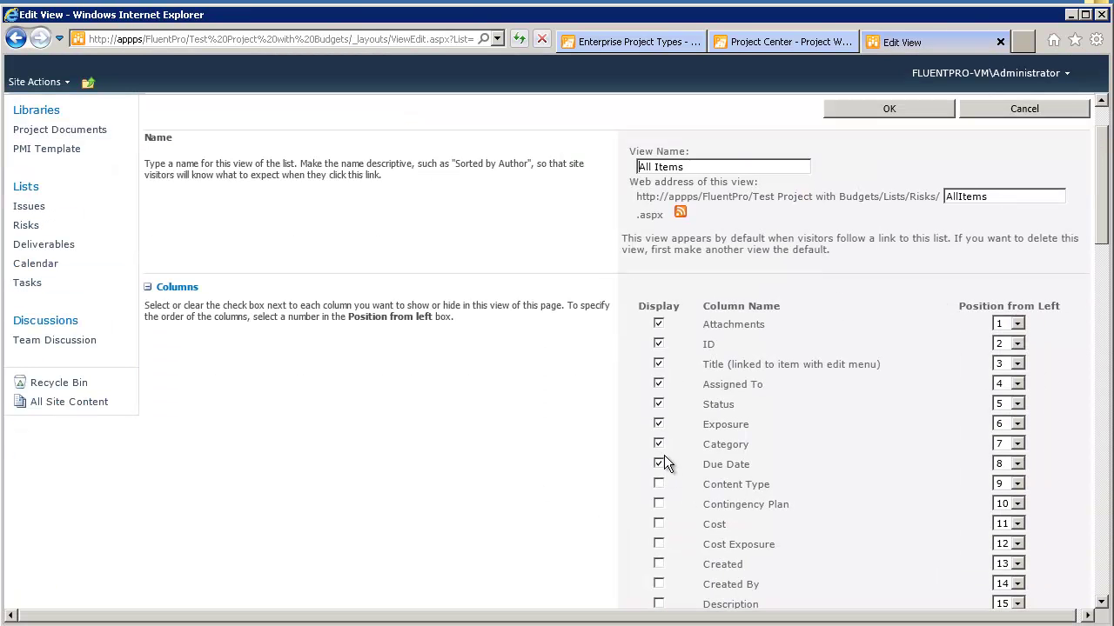
left_click(658, 464)
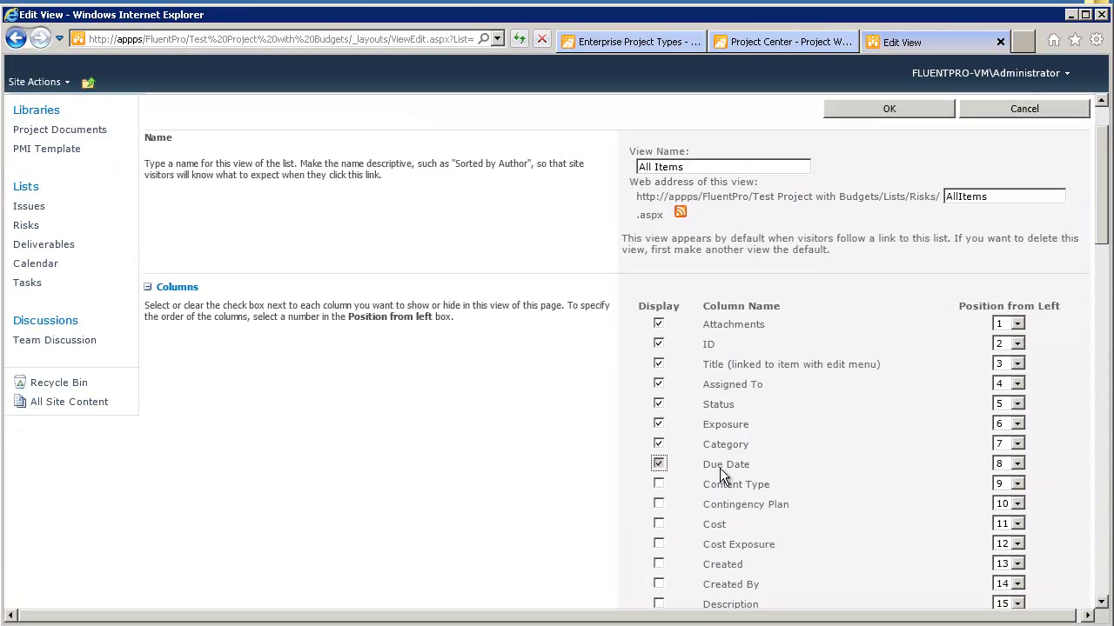
left_click(928, 109)
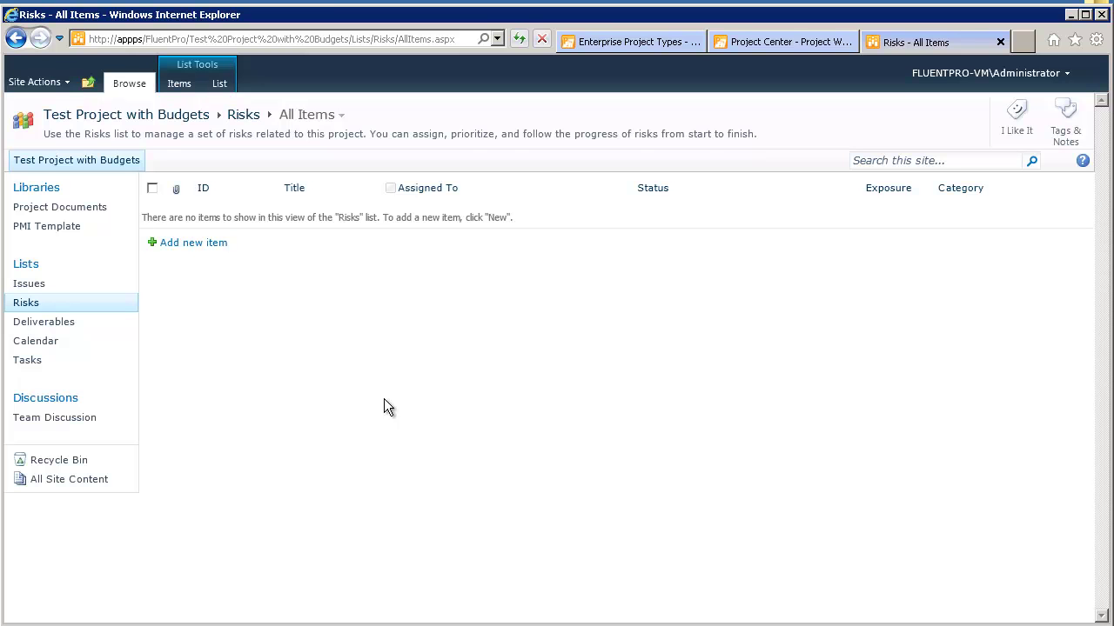
- Start saving the site as a template from the site settings, with the file name Modified OOB Template v.1
left_click(36, 83)
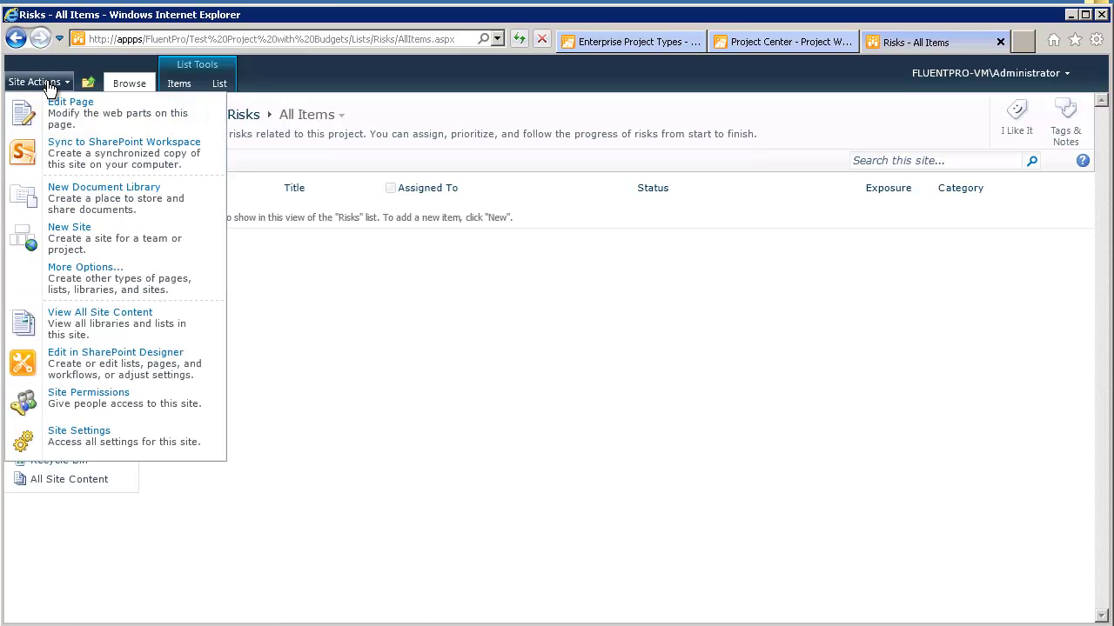
left_click(109, 437)
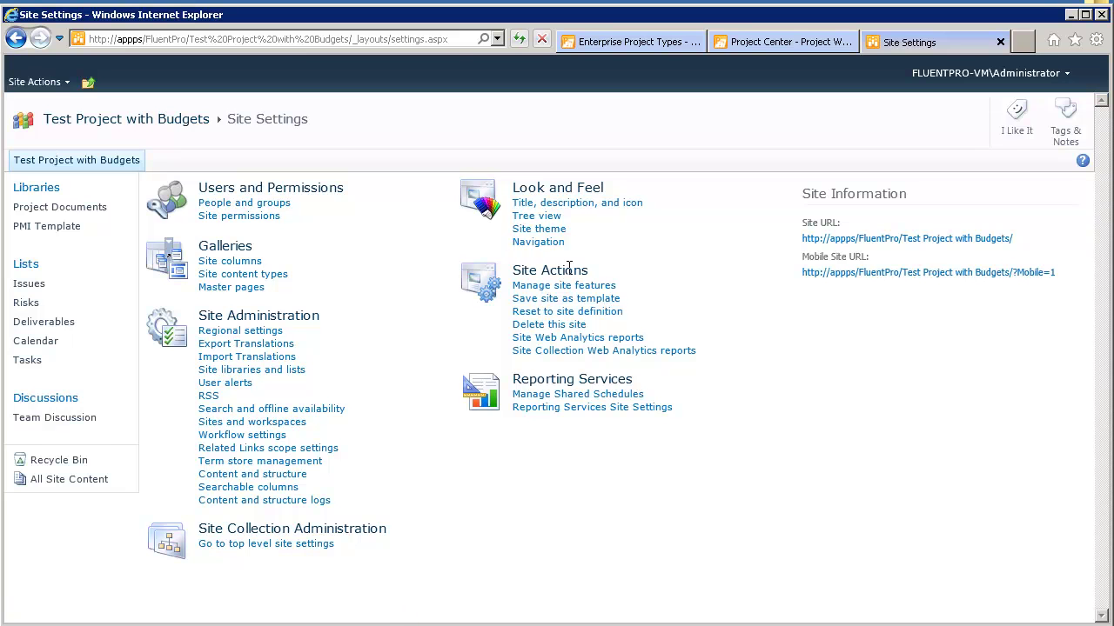
left_click(546, 304)
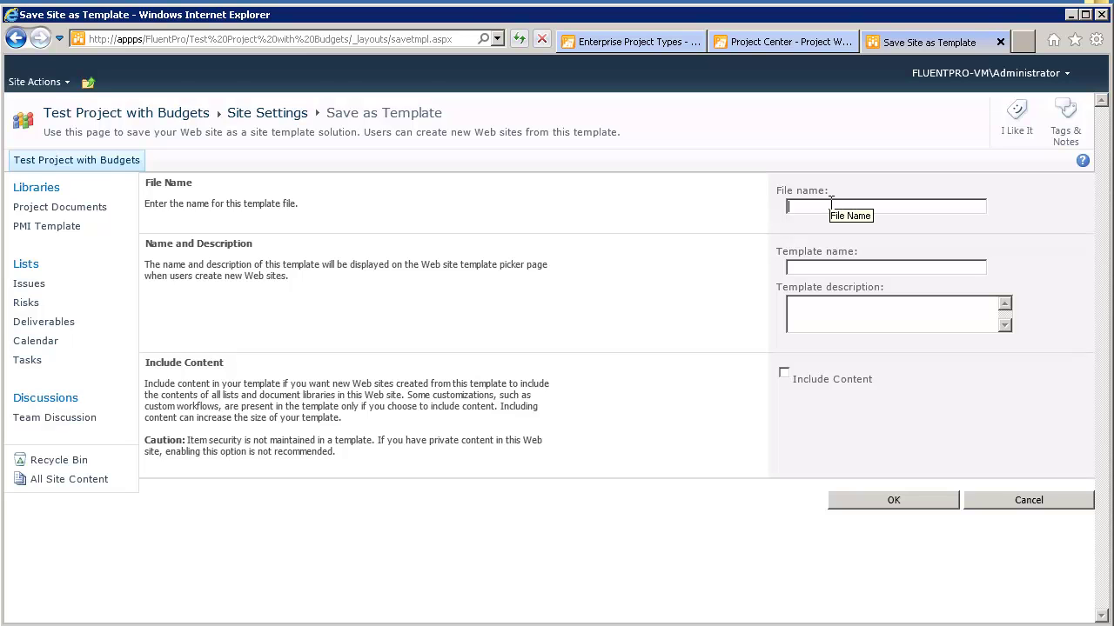
type("Tes")
key("BackSpace")
key("BackSpace")
key("BackSpace")
type("modified")
key("Home")
key("Delete")
type("M")
type("00")
type("B Templa")
type("te v")
type(".1")
- Reuse the file name as the template name, save the template without content, and open the solution gallery
triple_click(831, 206)
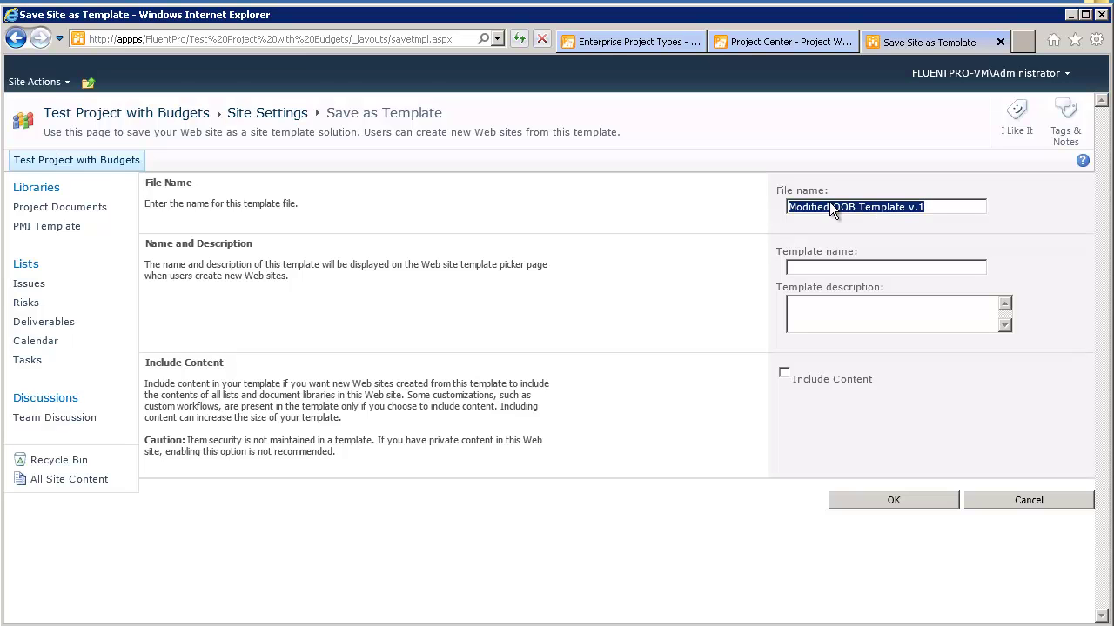
key("ctrl+c")
left_click(843, 267)
key("ctrl+v")
left_click(855, 321)
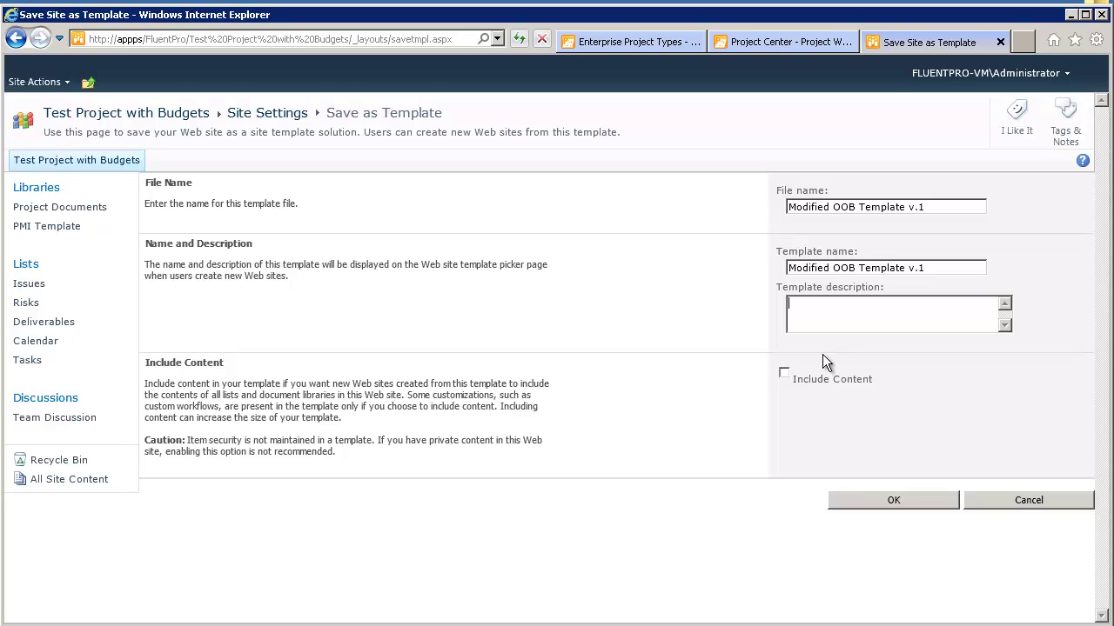
left_click(906, 499)
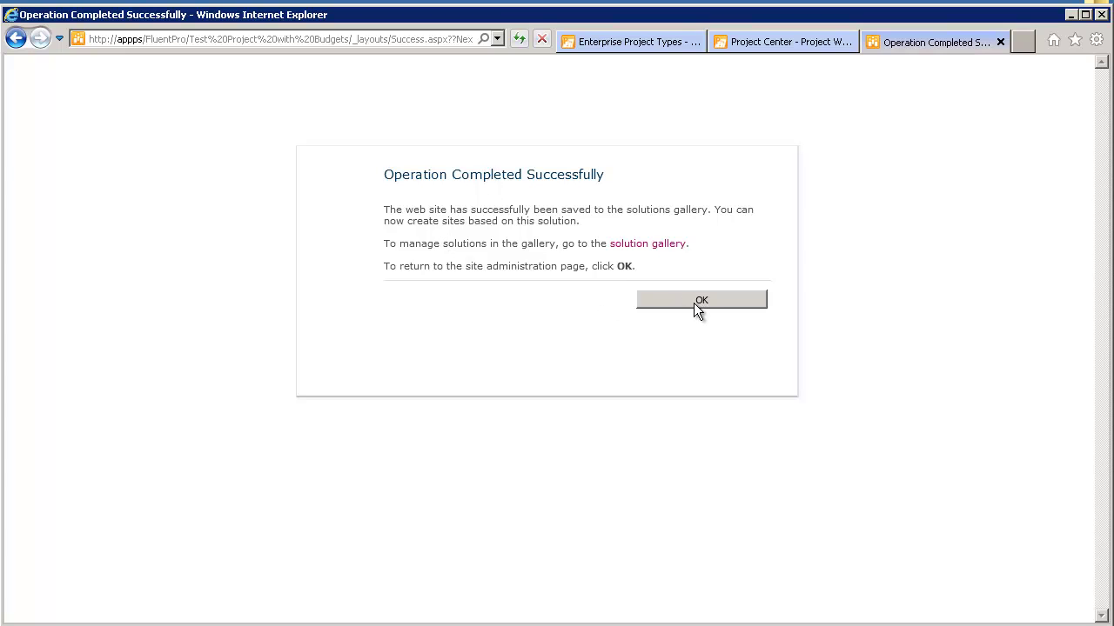
left_click(635, 244)
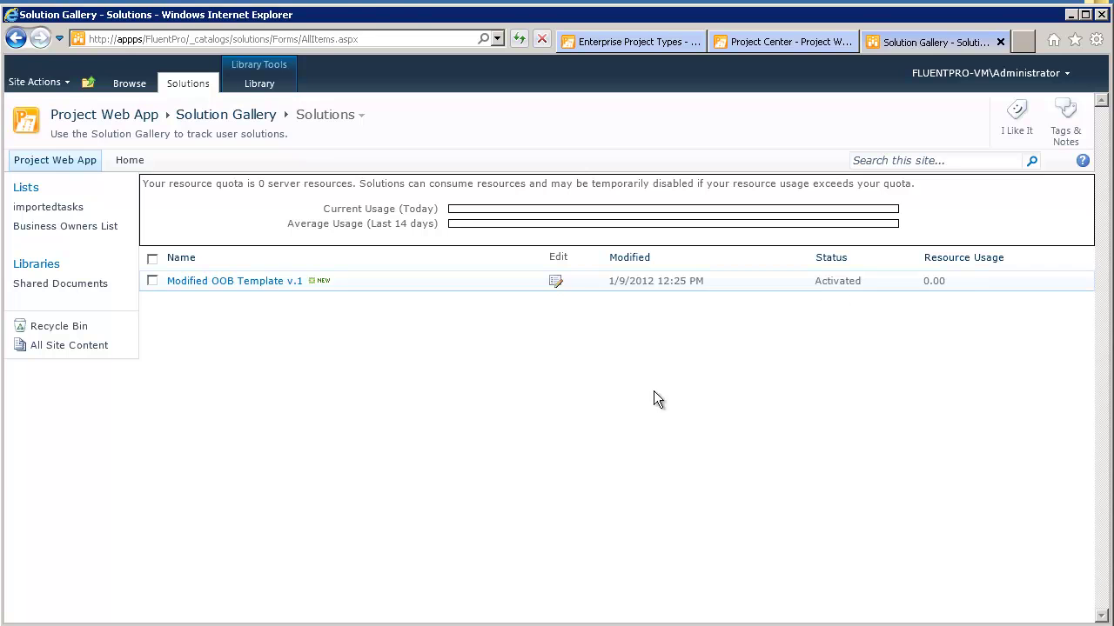
- Set the project site template of the Basic Project Plan enterprise project type to Modified OOB Template v.1 and save it
left_click(657, 44)
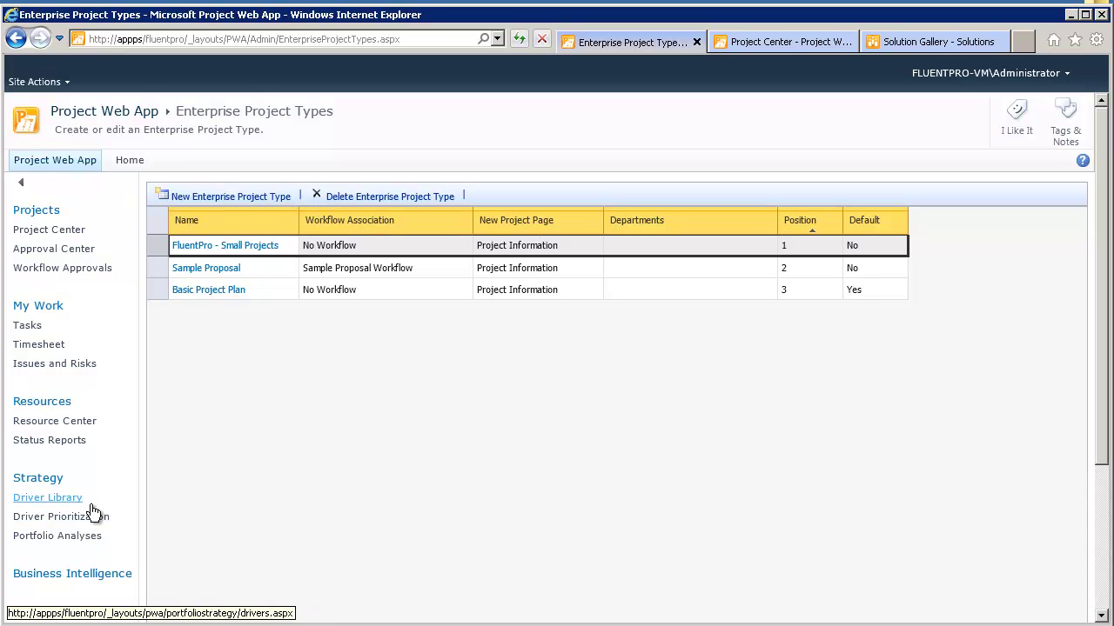
left_click(220, 293)
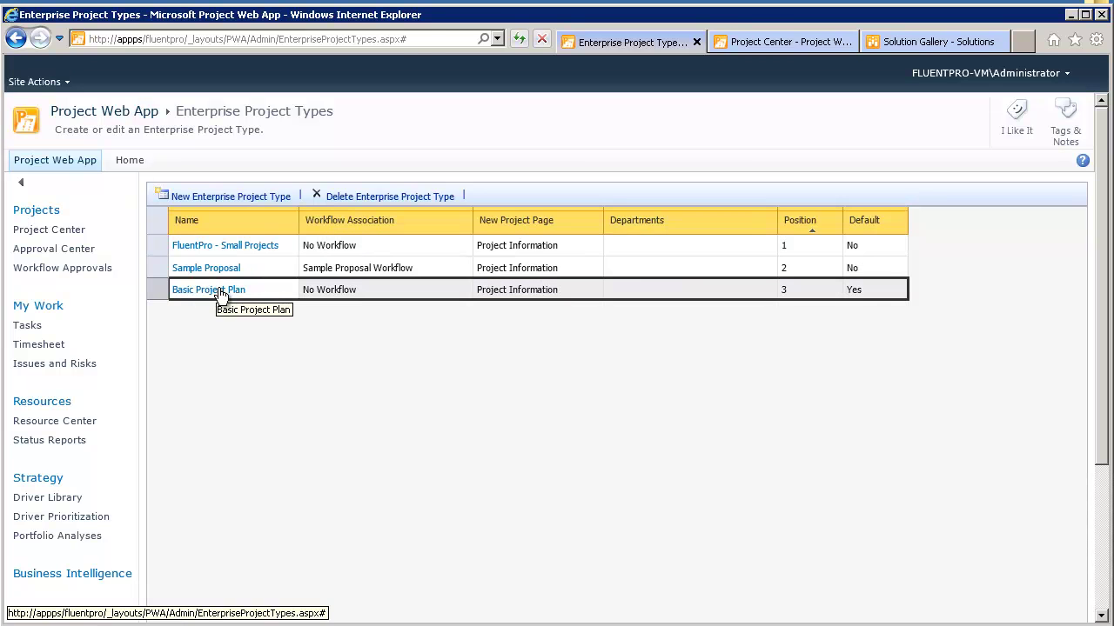
scroll(709, 519, "down", 2)
scroll(709, 522, "down", 8)
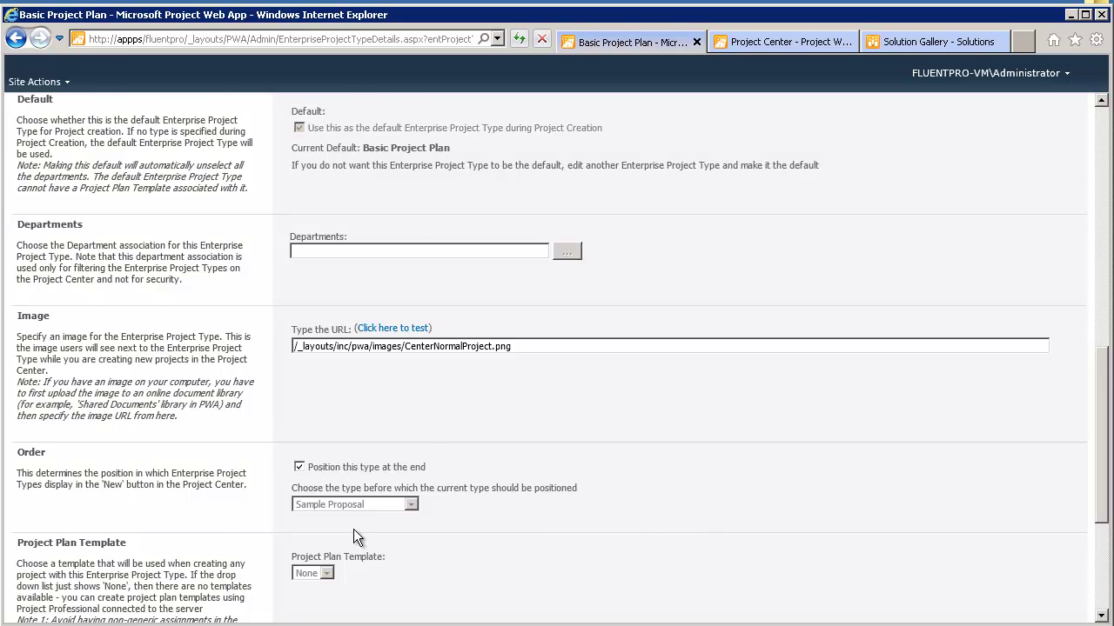
scroll(353, 531, "down", 3)
left_click(378, 490)
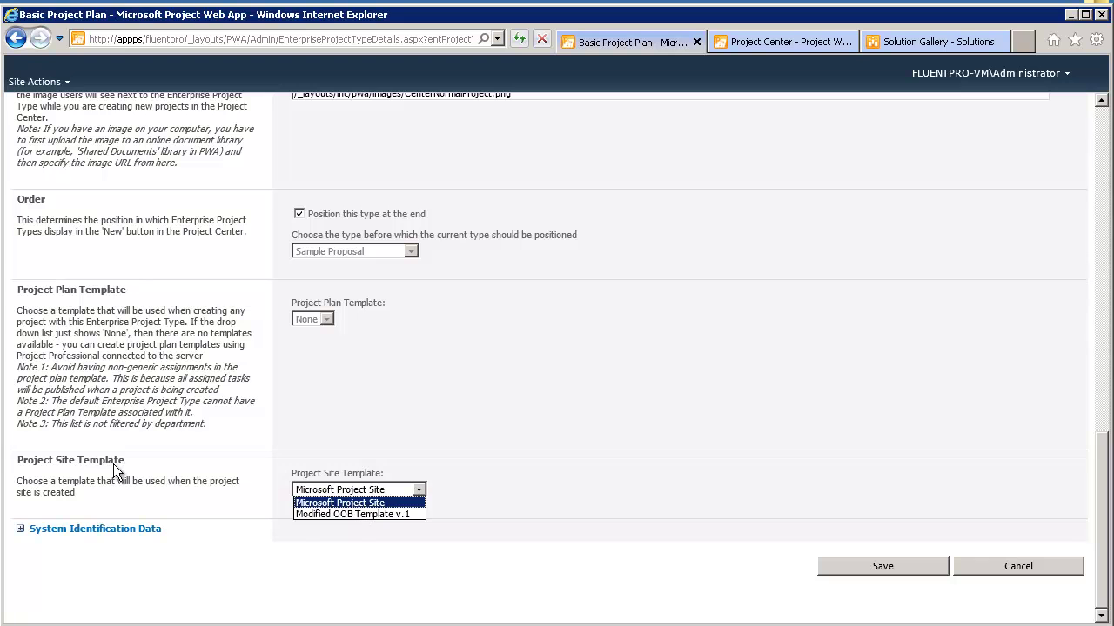
left_click(357, 516)
left_click(875, 563)
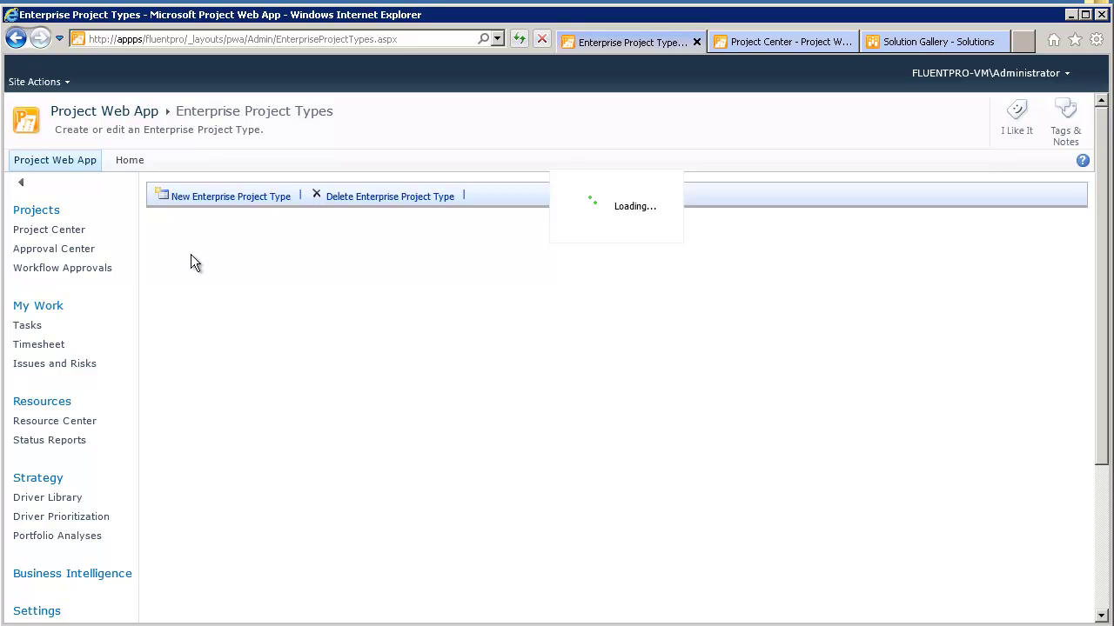
- Create a Basic Project Plan project named Project with new template in Project Center, save it and close it
left_click(43, 231)
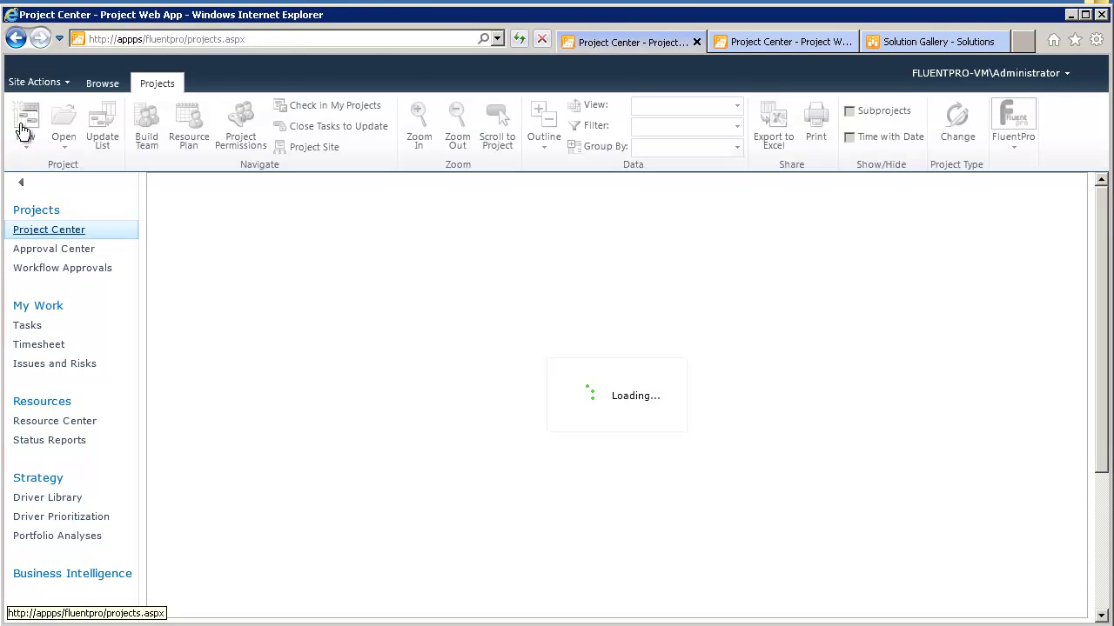
left_click(25, 129)
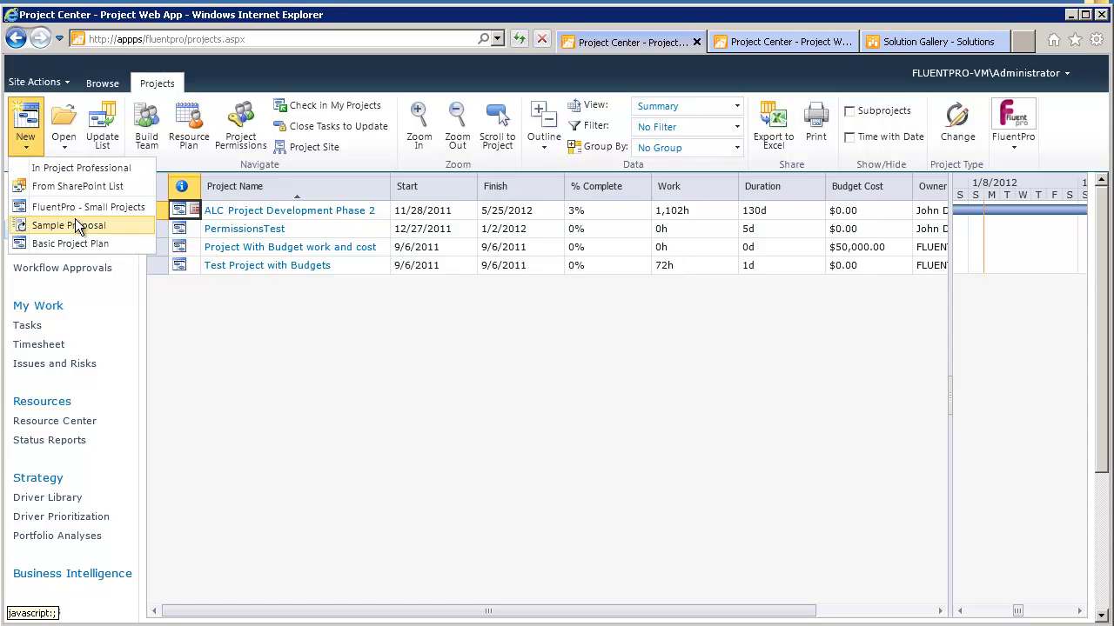
left_click(84, 244)
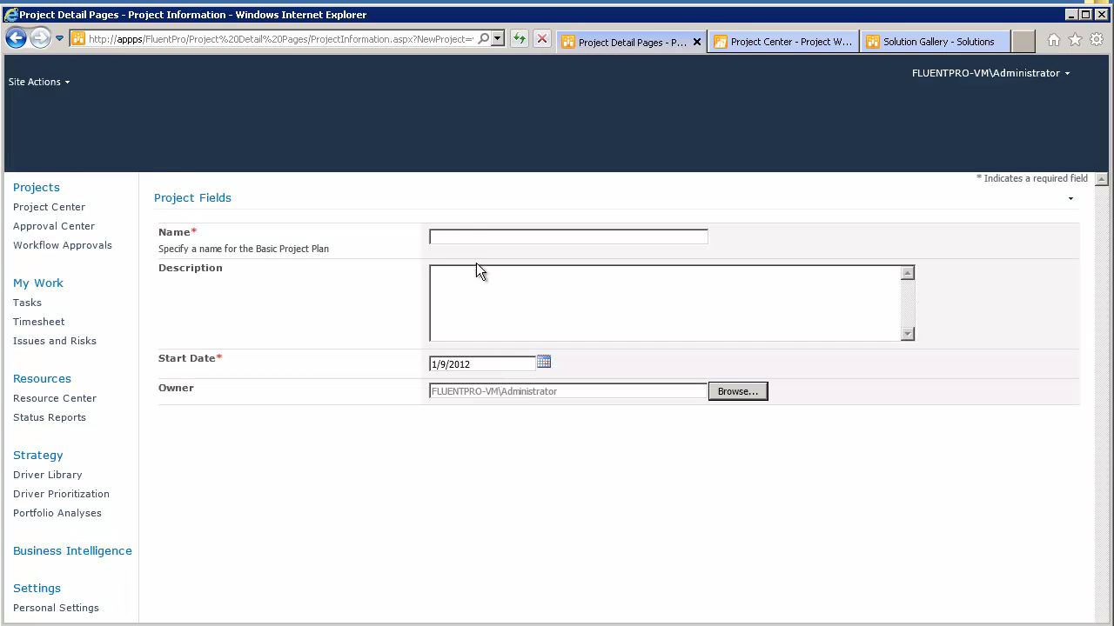
left_click(474, 235)
type("Projec")
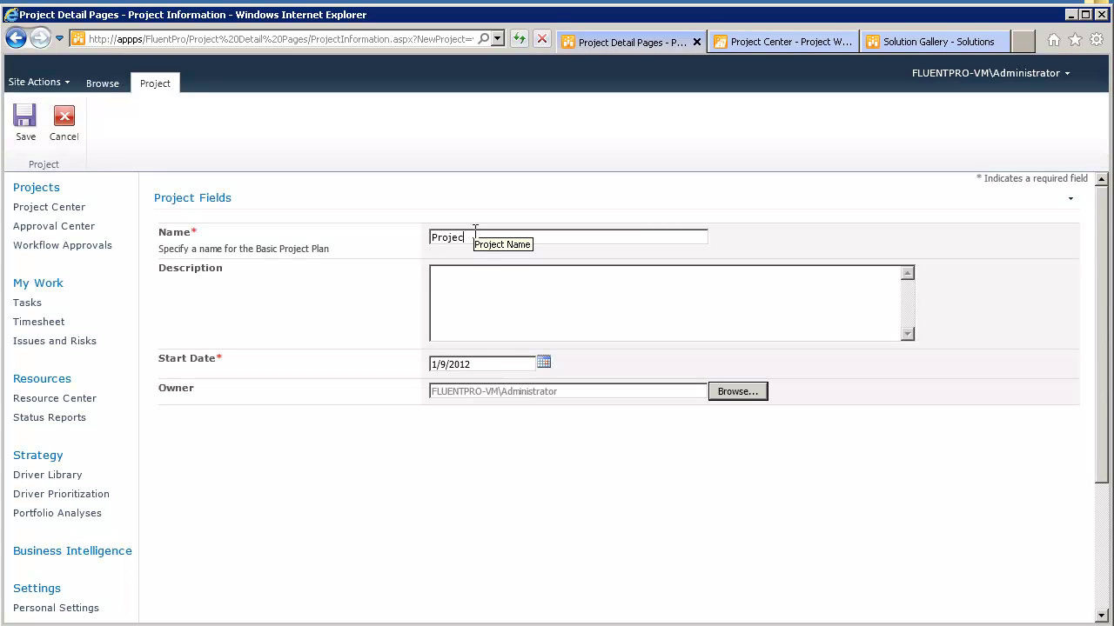
type("t with new ")
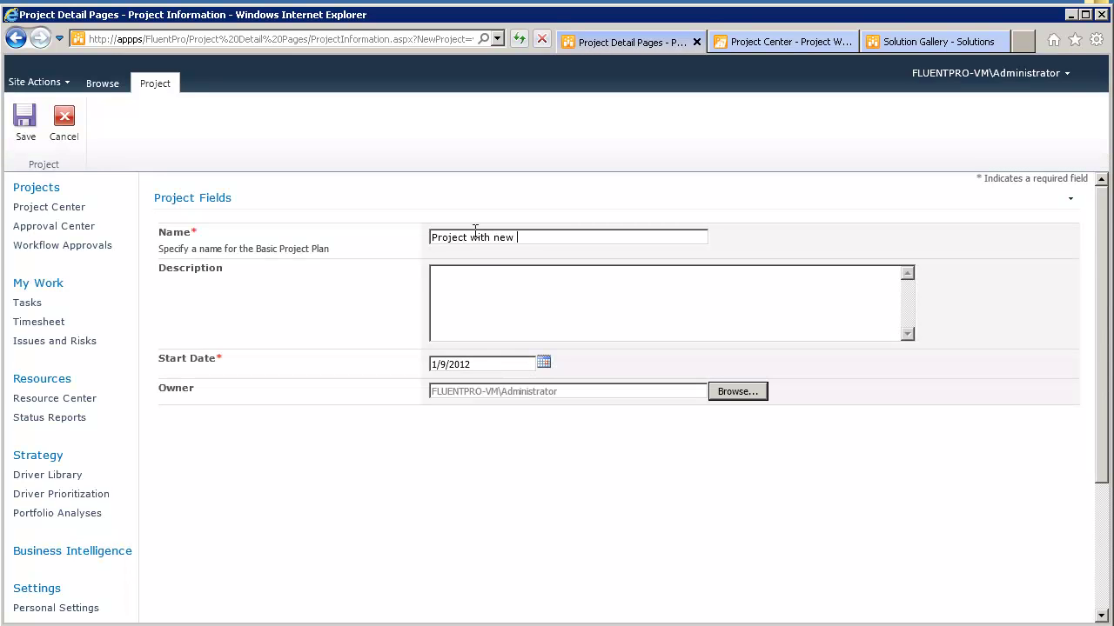
type("template")
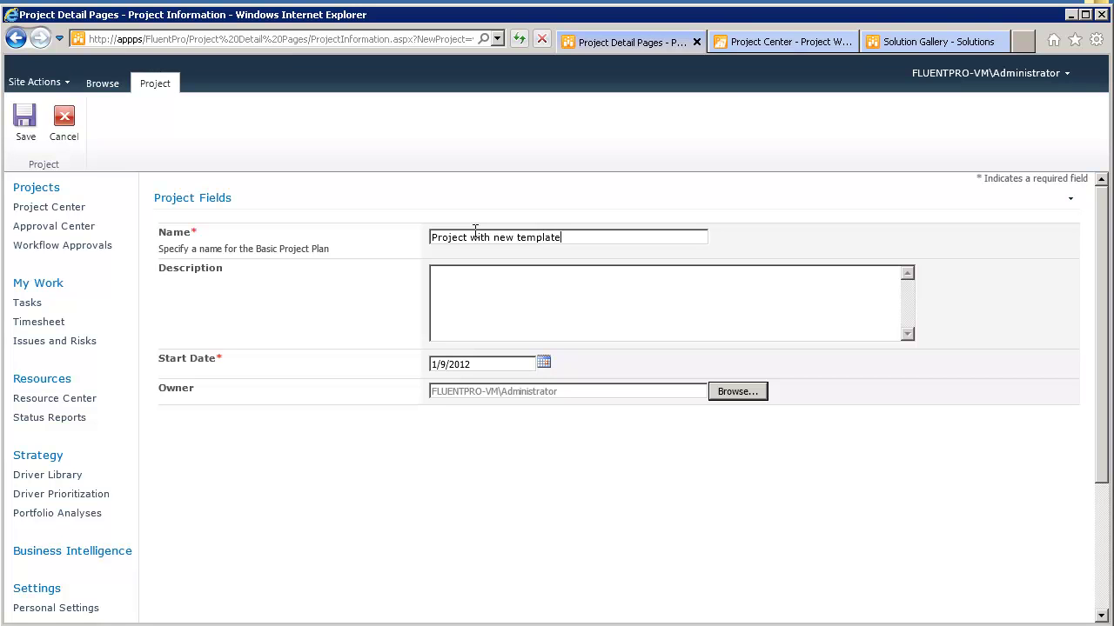
left_click(27, 120)
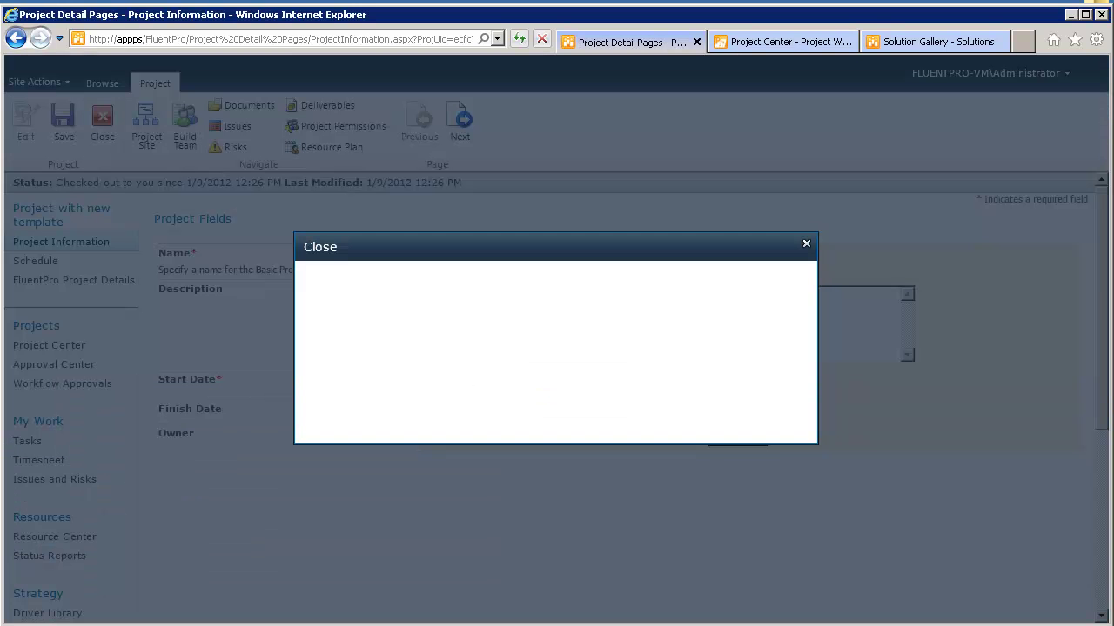
key("shift+Tab")
key("Return")
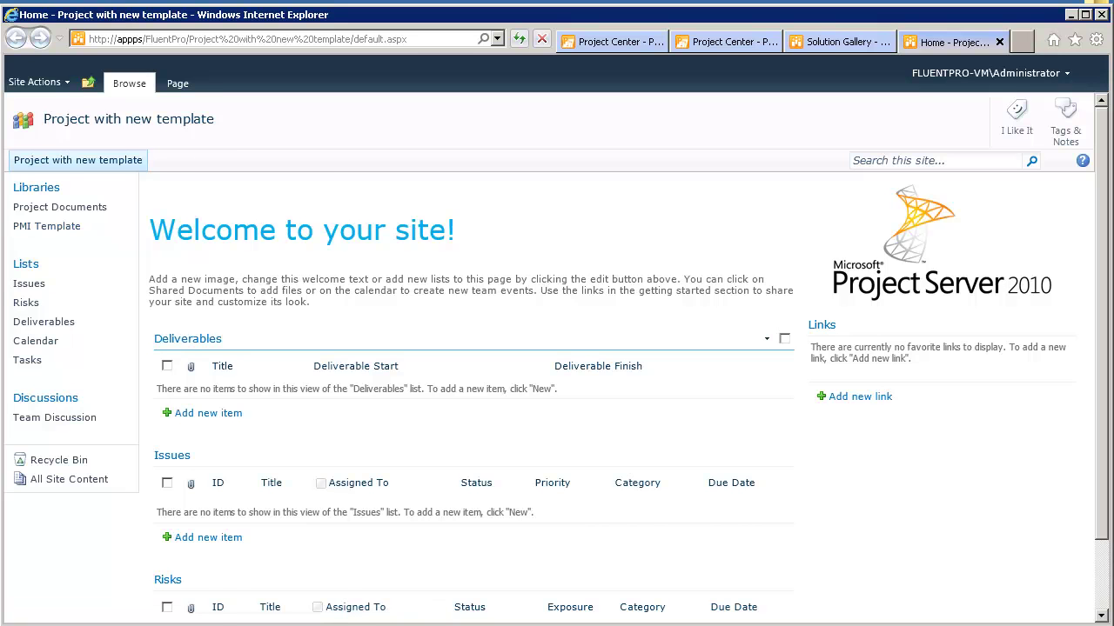
- Open the Risks list on the new project's site to check its columns
scroll(383, 348, "down", 1)
left_click(169, 495)
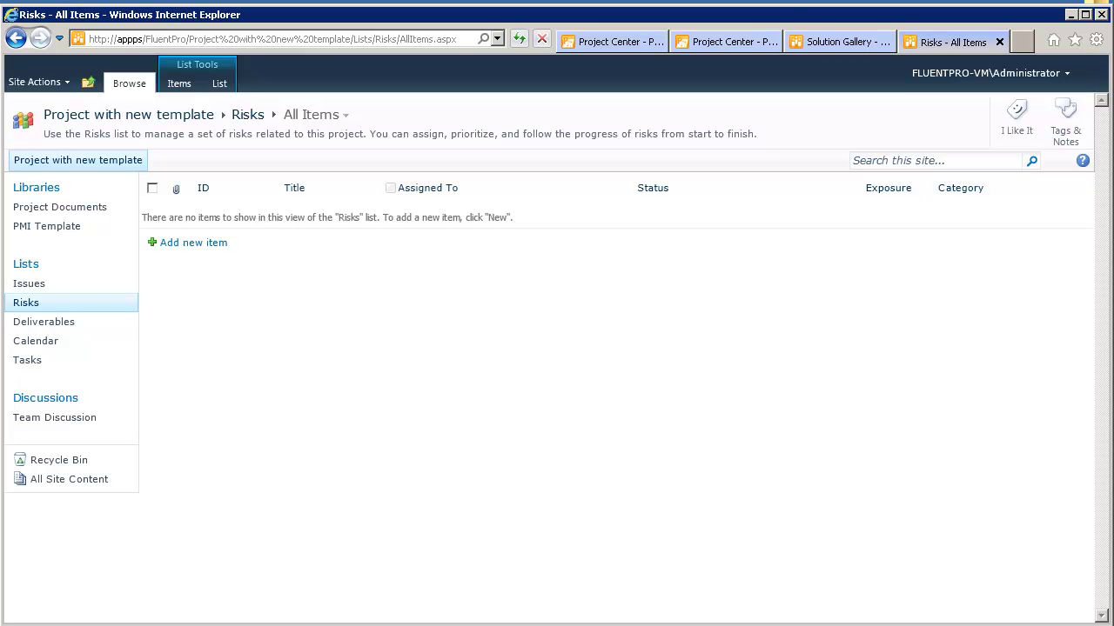
- Select the Modified OOB Template v.1 solution in the Solution Gallery to review its available commands
key("ctrl+shift+Tab")
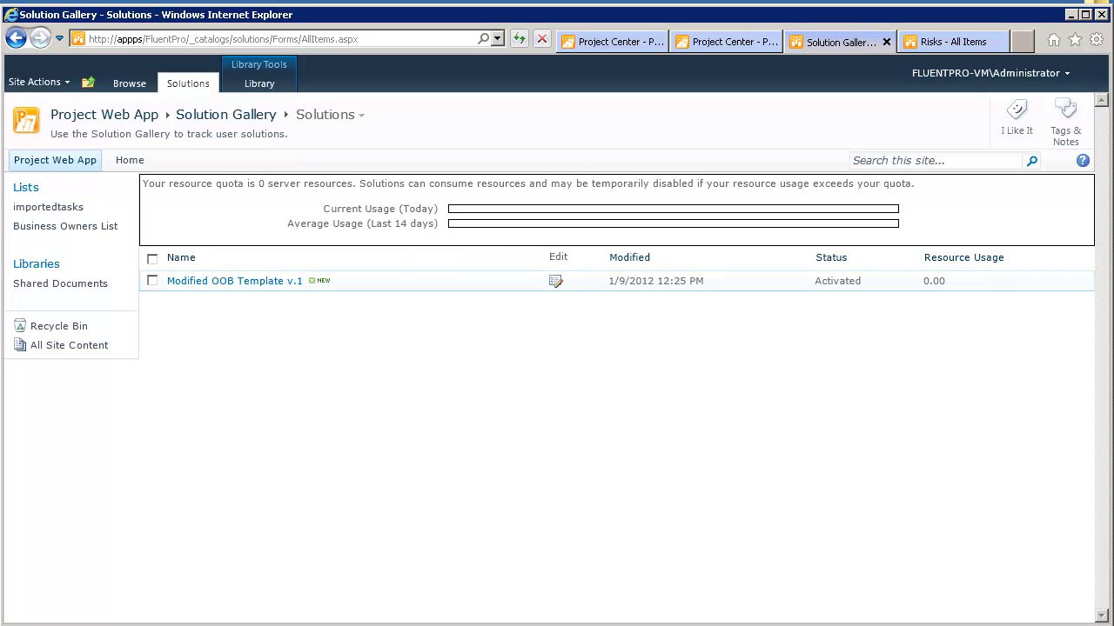
left_click(153, 280)
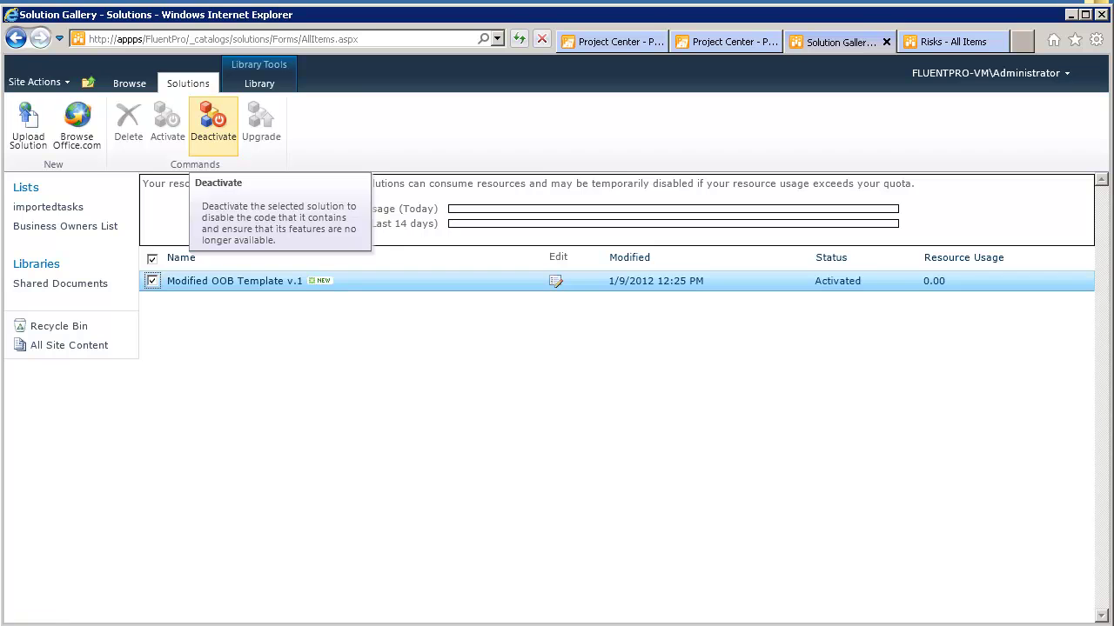
mouse_move(235, 281)
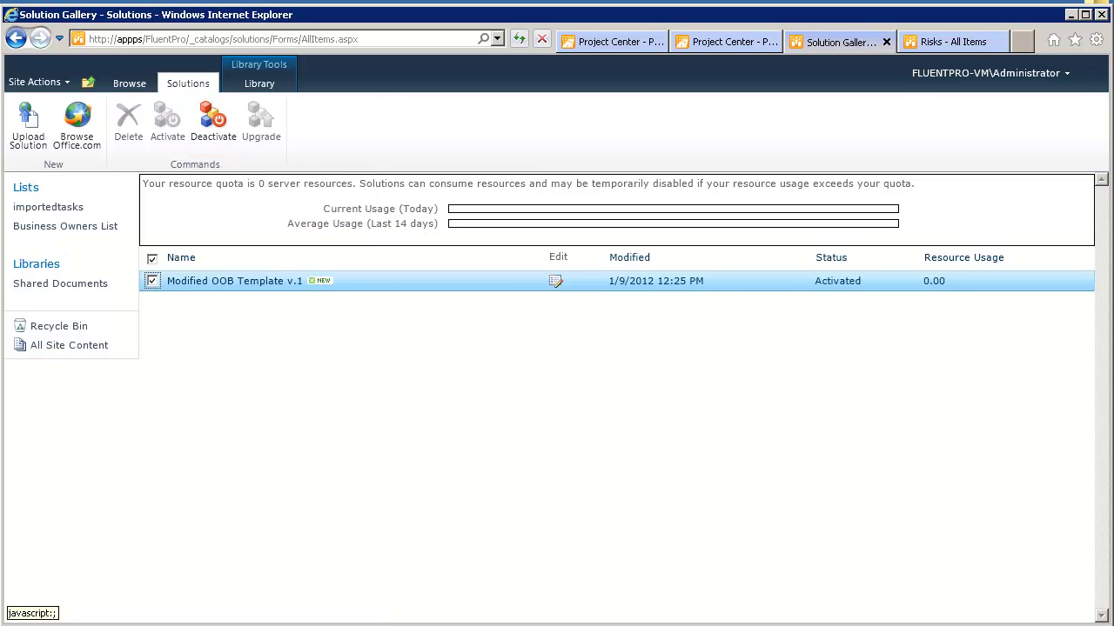